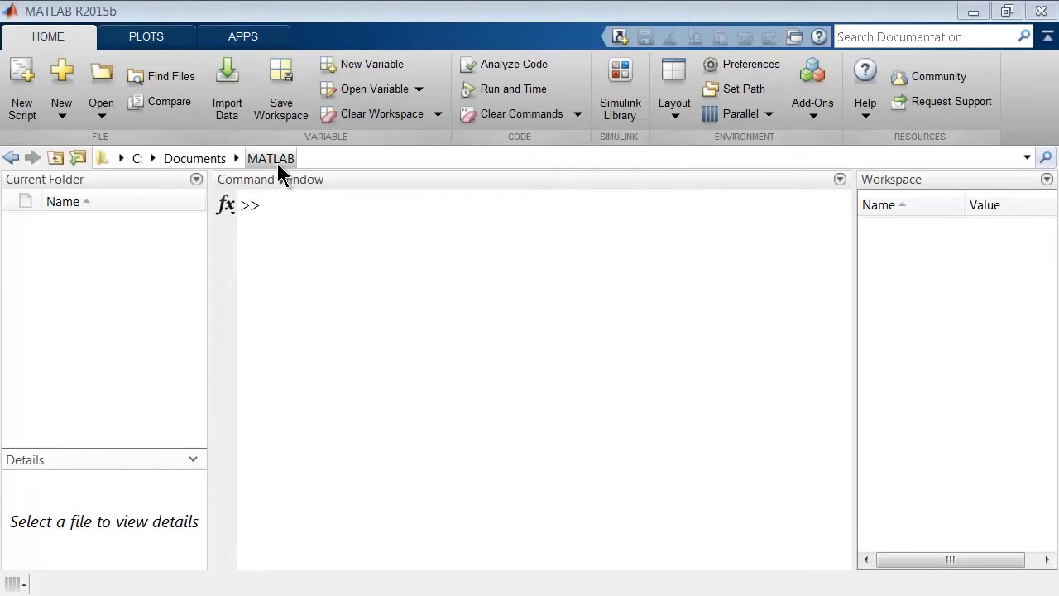
# Step: Open the MATLAB Central community site from the Home tab's Resources group
pyautogui.click(139, 261)
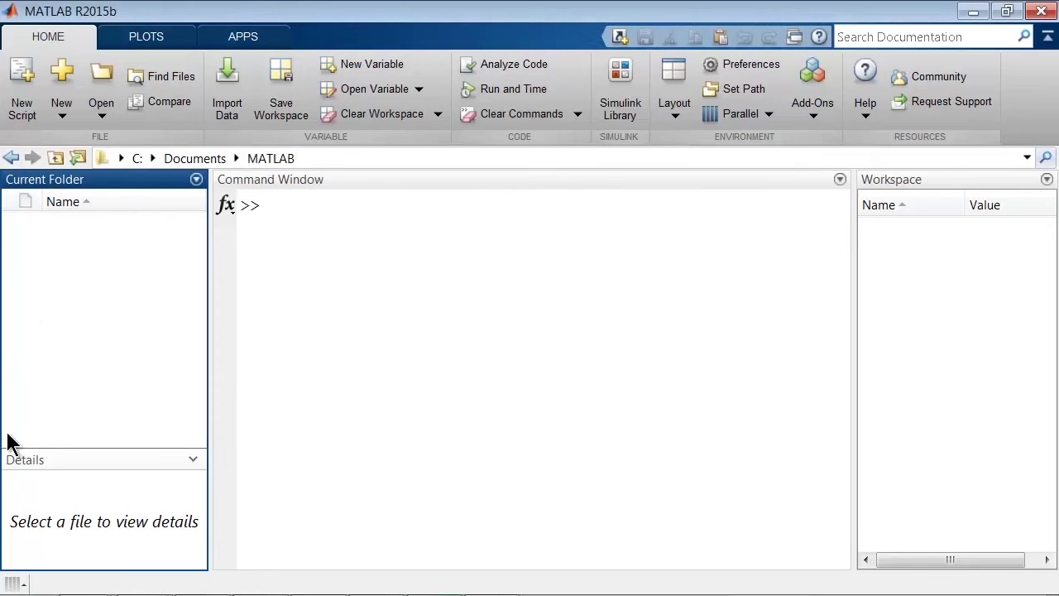
pyautogui.click(511, 300)
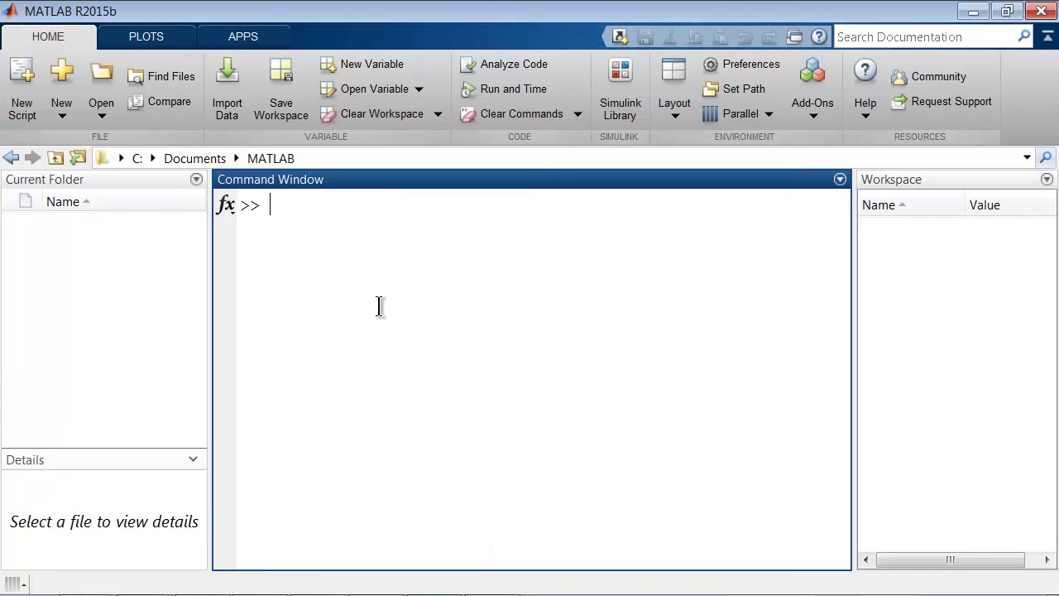
pyautogui.click(989, 274)
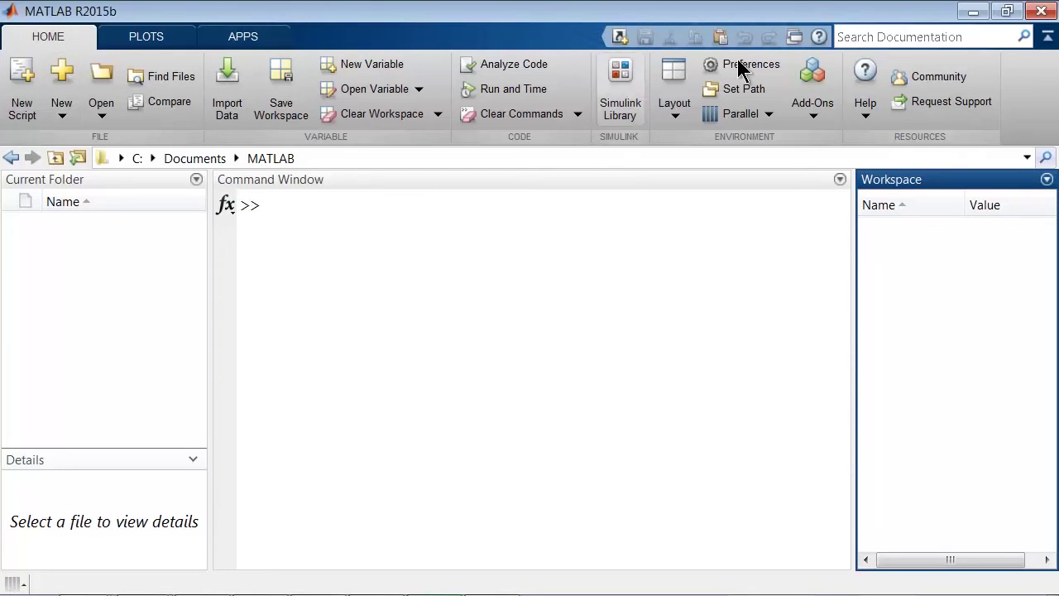
pyautogui.click(937, 78)
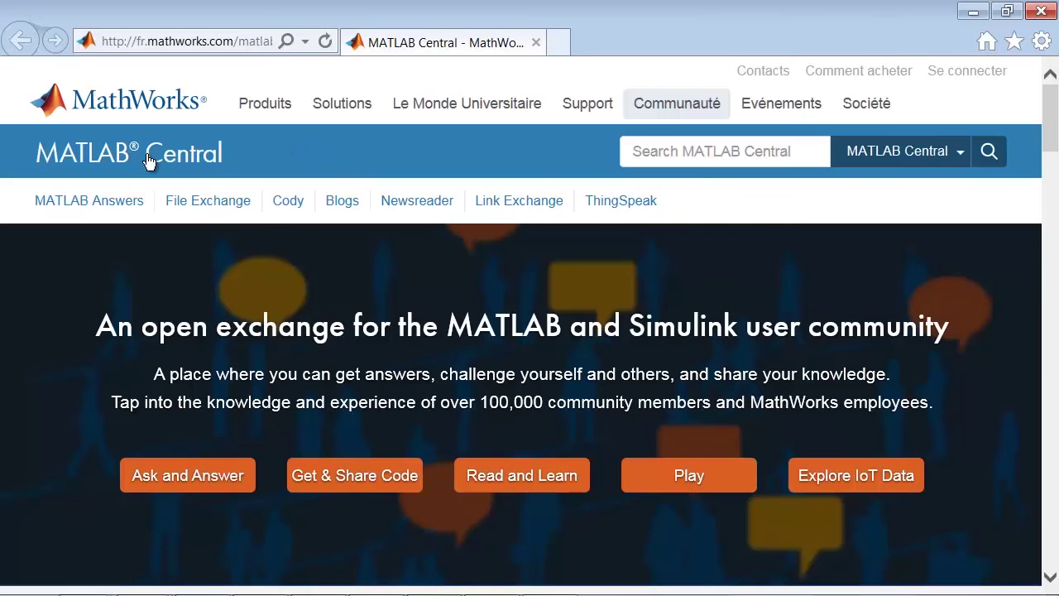
# Step: Search File Exchange for 'mission on mars robot challenge' and open the 2016 - France entry
pyautogui.click(217, 207)
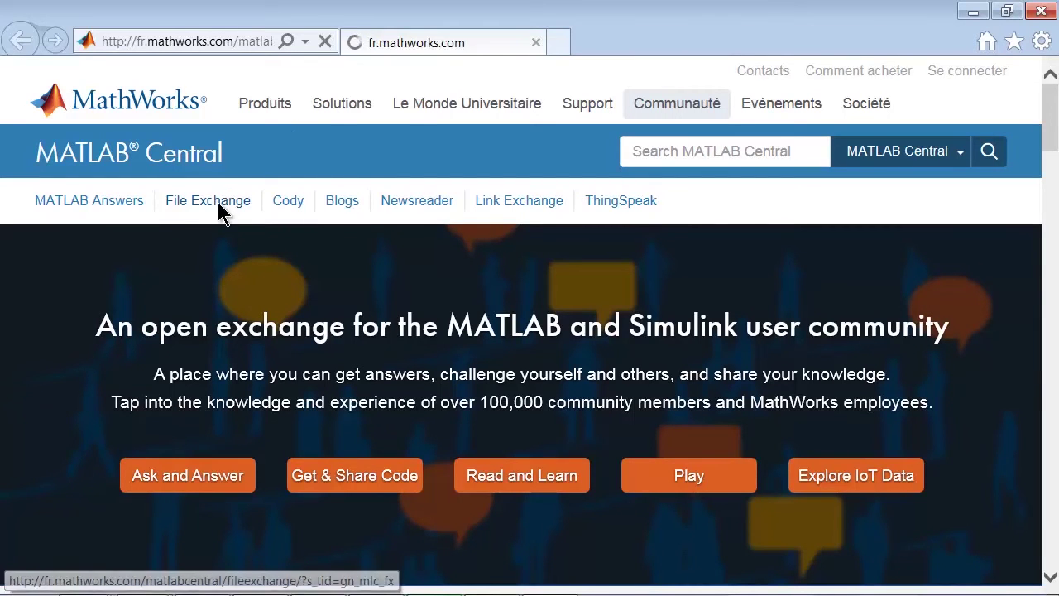
pyautogui.write('mission on mars robot challenge')
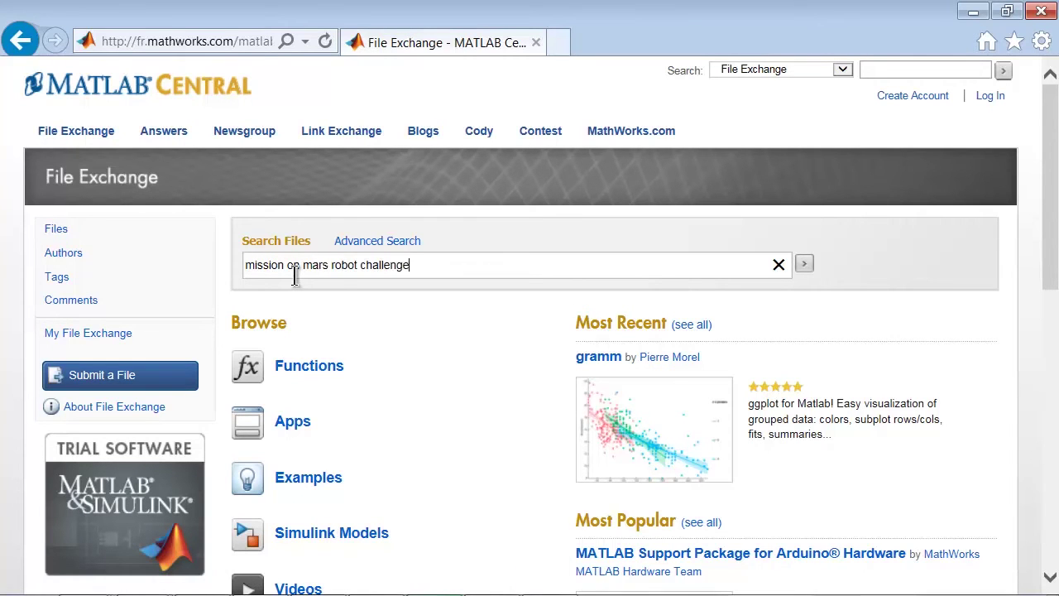
pyautogui.press('Return')
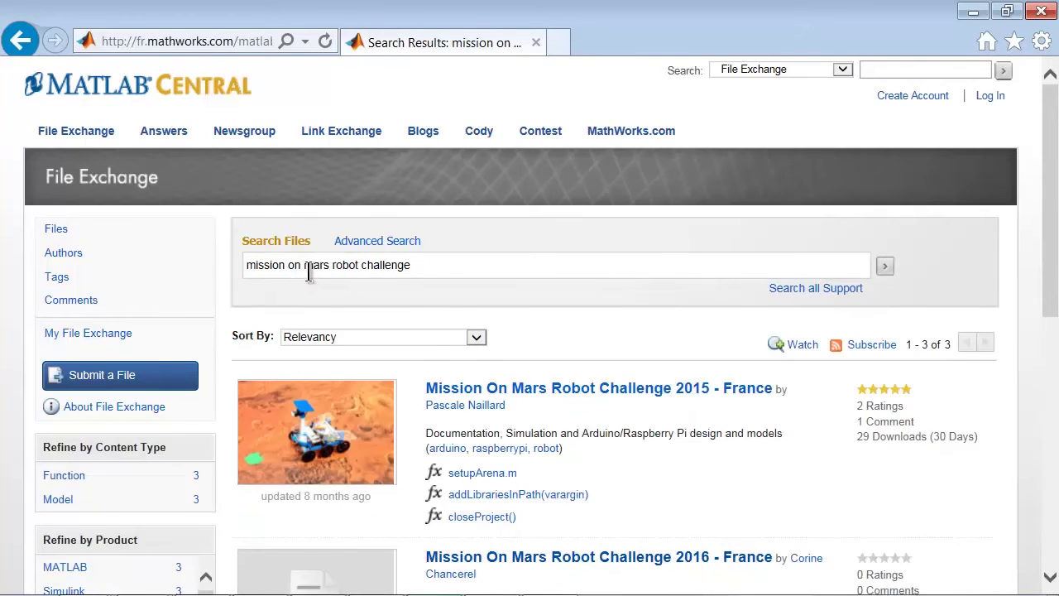
pyautogui.scroll(-3, 307, 273)
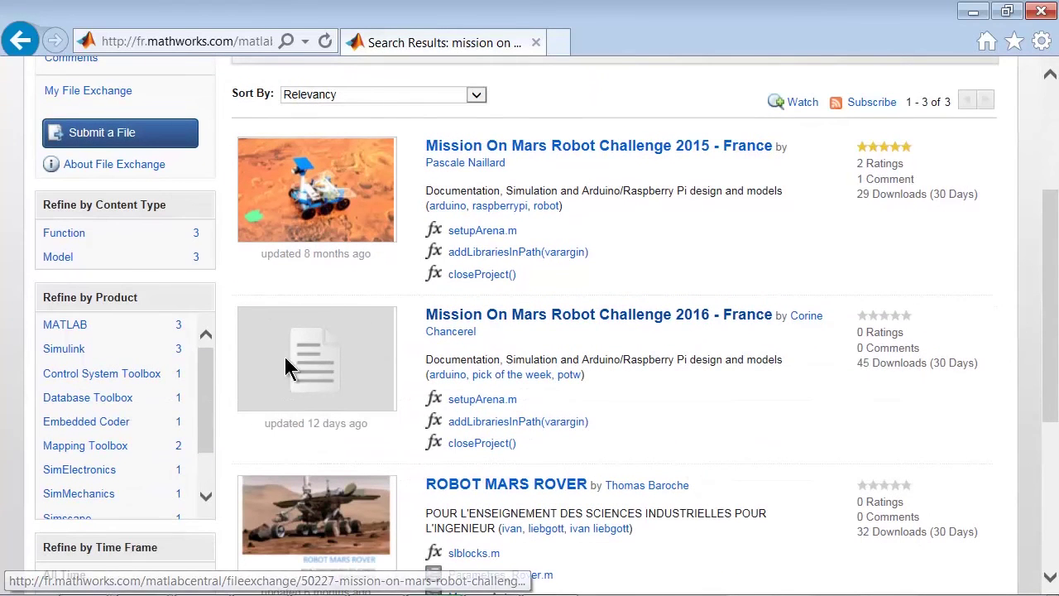
pyautogui.click(701, 319)
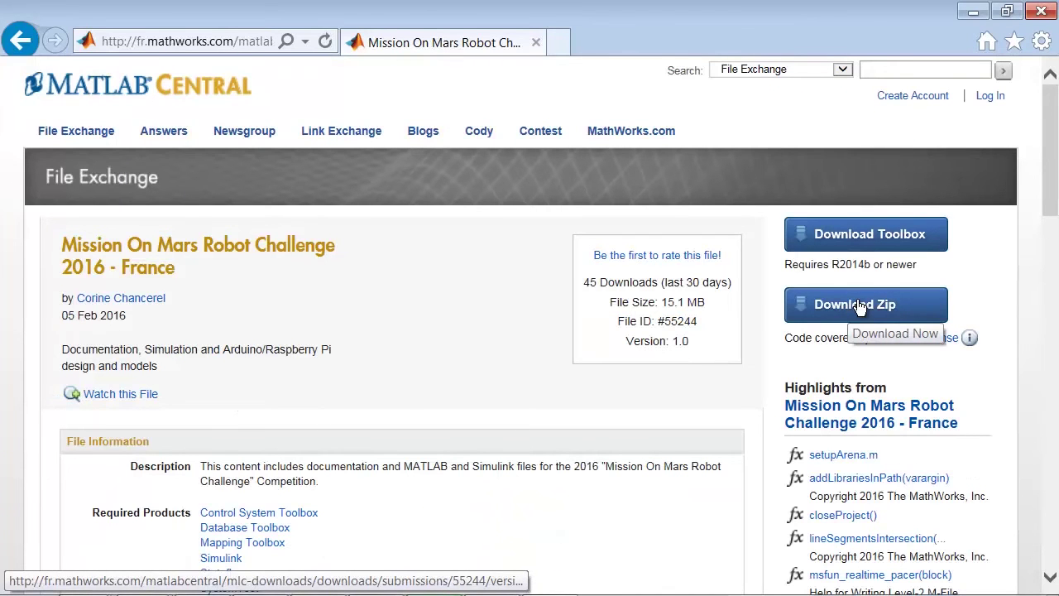
# Step: Close the browser and make Downloads MATLAB's current folder
pyautogui.click(1041, 11)
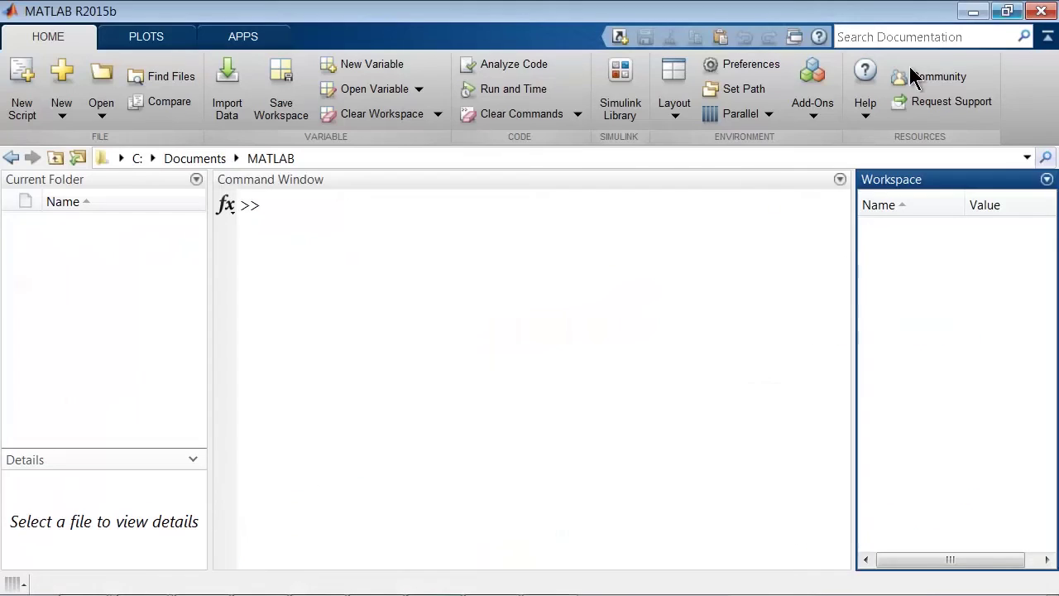
pyautogui.click(459, 322)
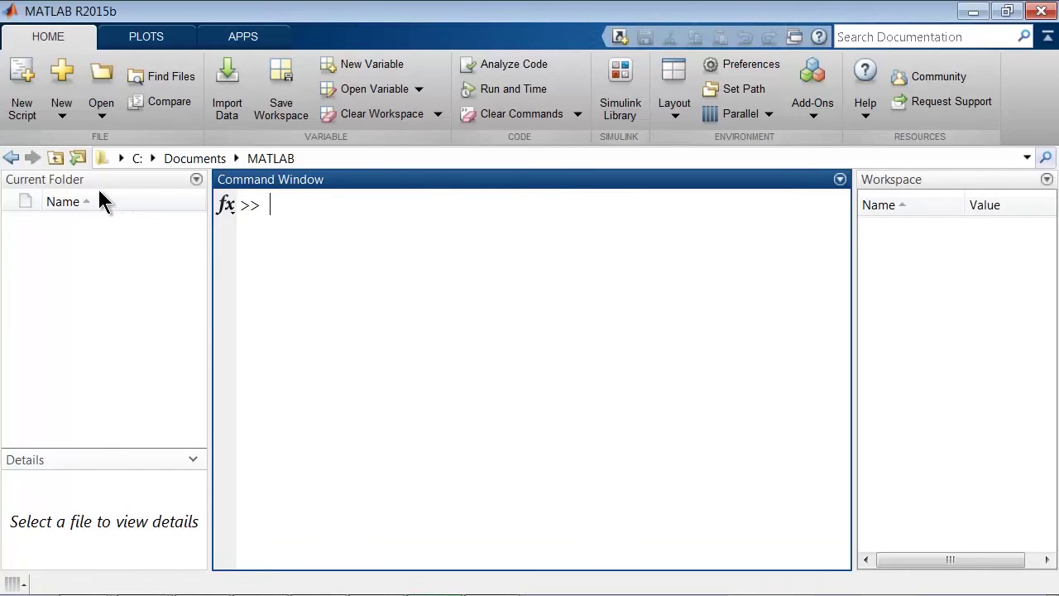
pyautogui.click(78, 157)
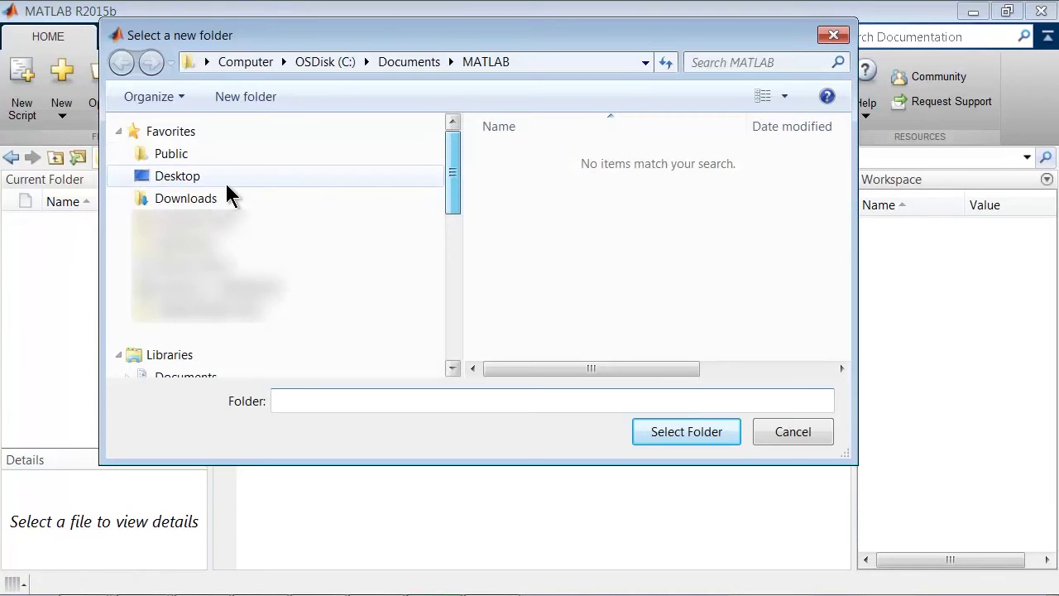
pyautogui.click(207, 199)
pyautogui.click(677, 434)
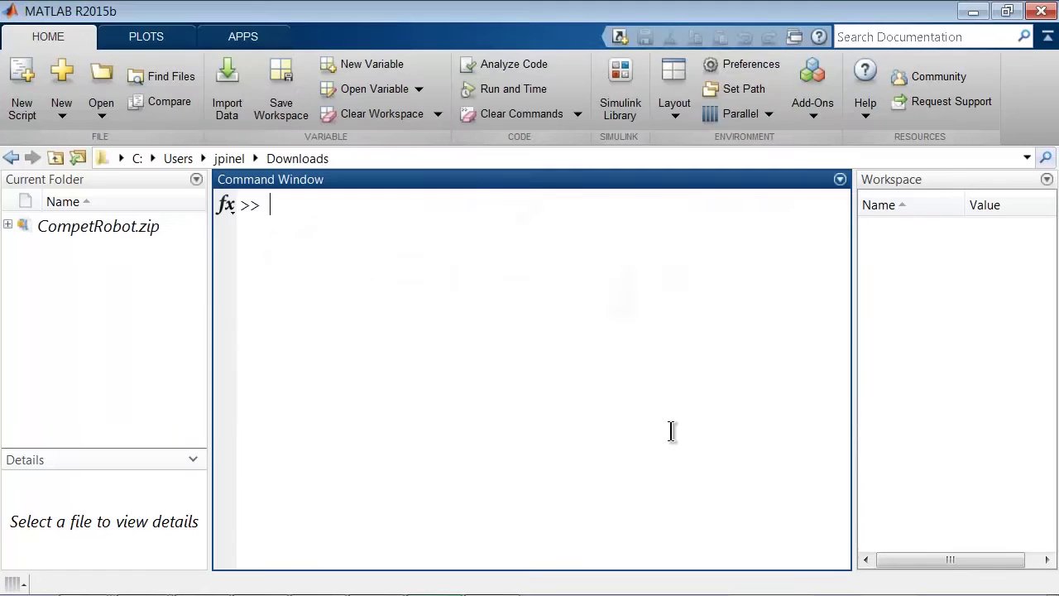
pyautogui.click(130, 298)
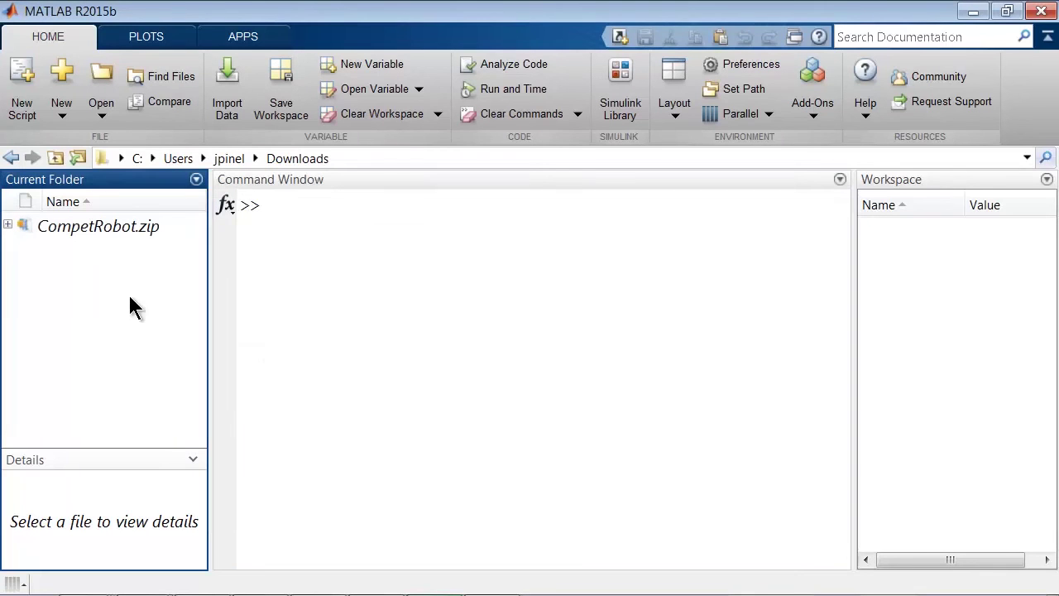
# Step: Copy CompetRobot.zip and paste it into the Documents\MATLAB folder
pyautogui.click(102, 220)
pyautogui.rightClick(104, 218)
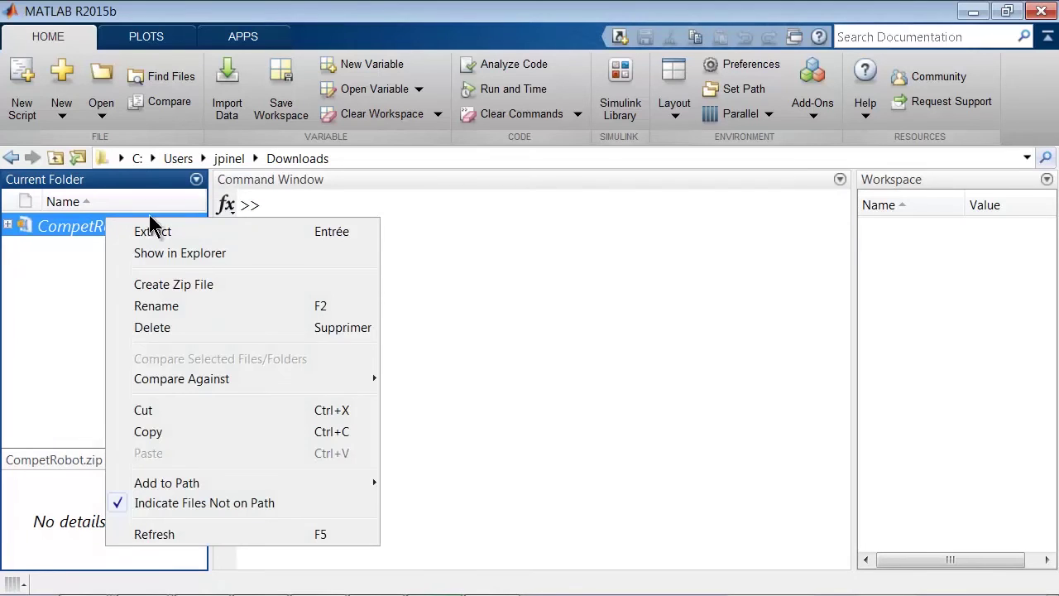
pyautogui.click(179, 432)
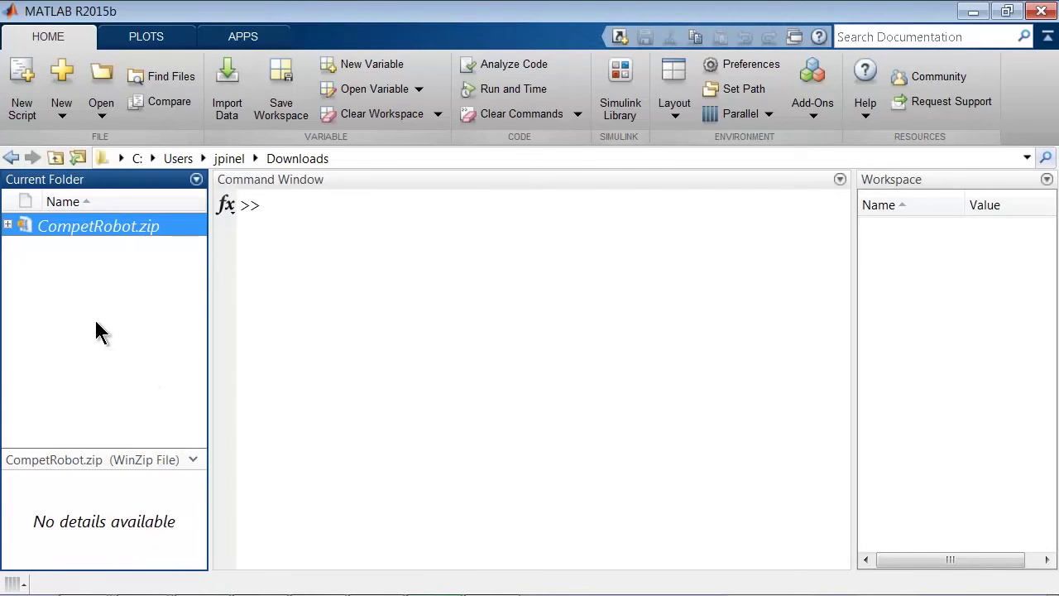
pyautogui.click(10, 158)
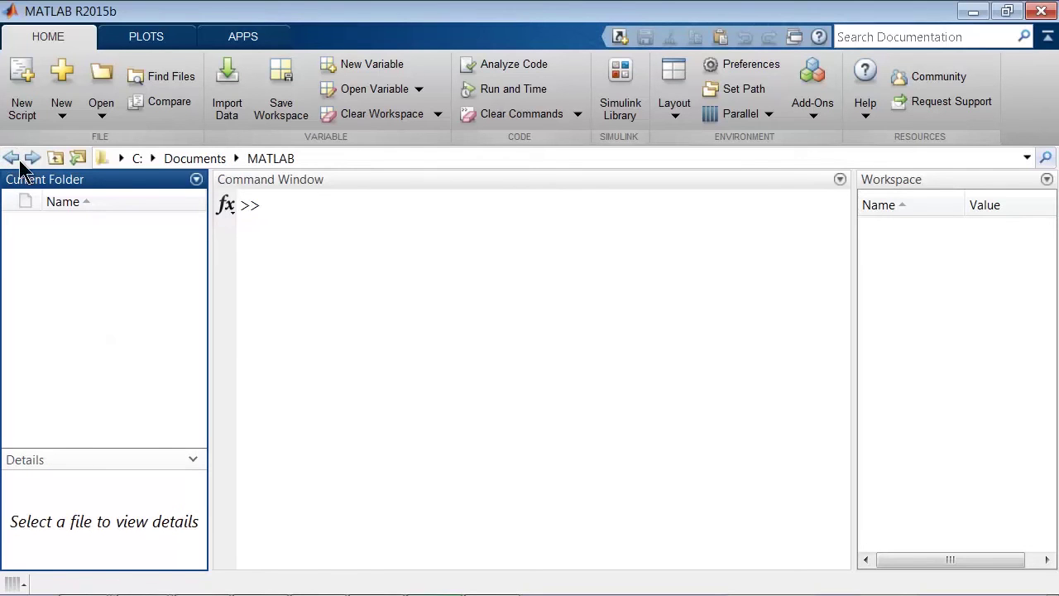
pyautogui.rightClick(81, 246)
pyautogui.click(163, 366)
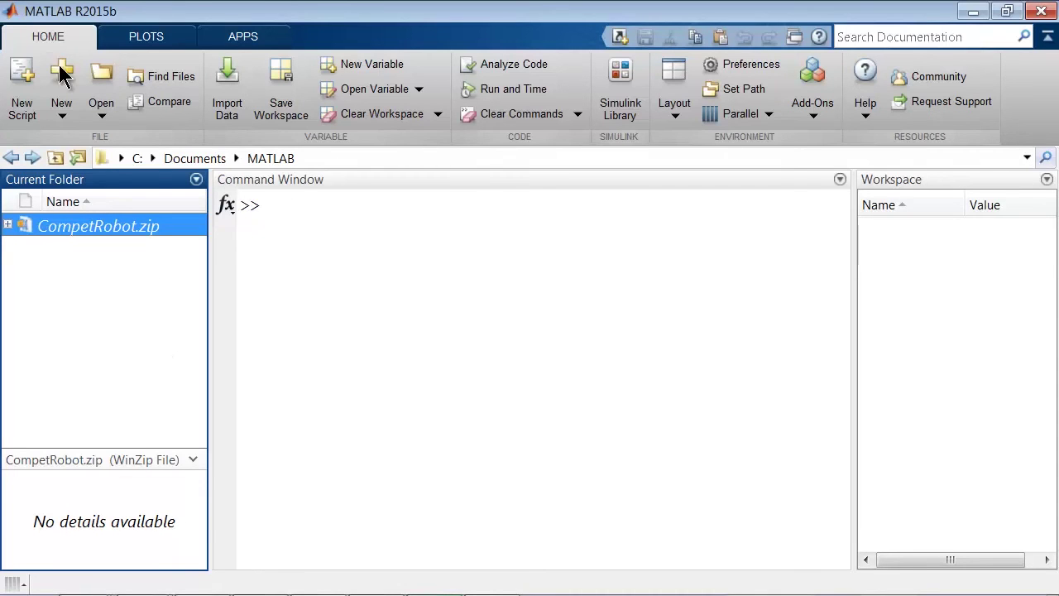
# Step: Extract CompetRobot.zip as a Simulink project into a new CompetRobot folder
pyautogui.click(62, 115)
pyautogui.moveTo(117, 512)
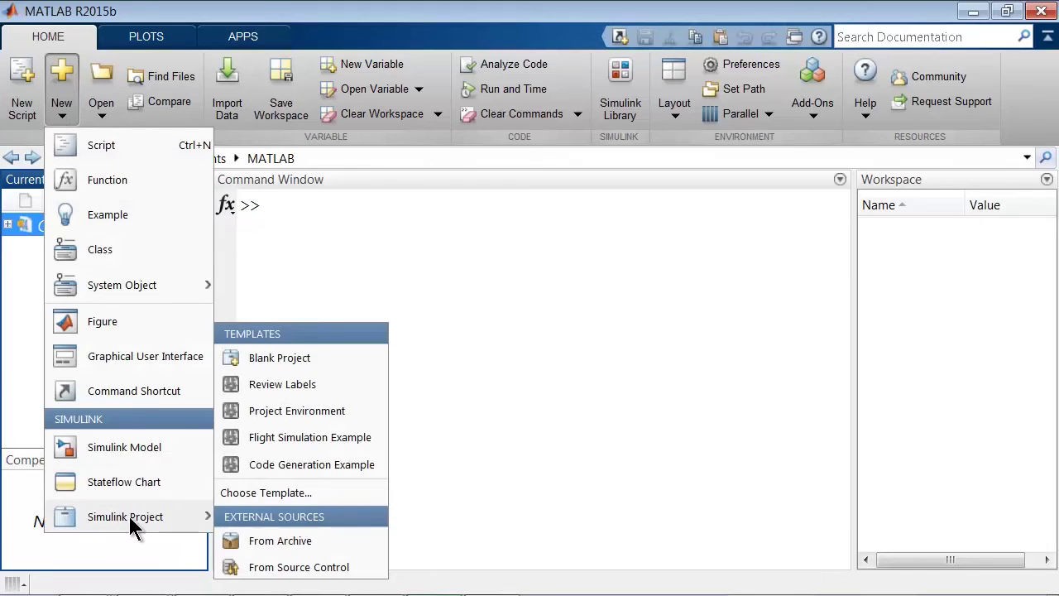
pyautogui.click(276, 543)
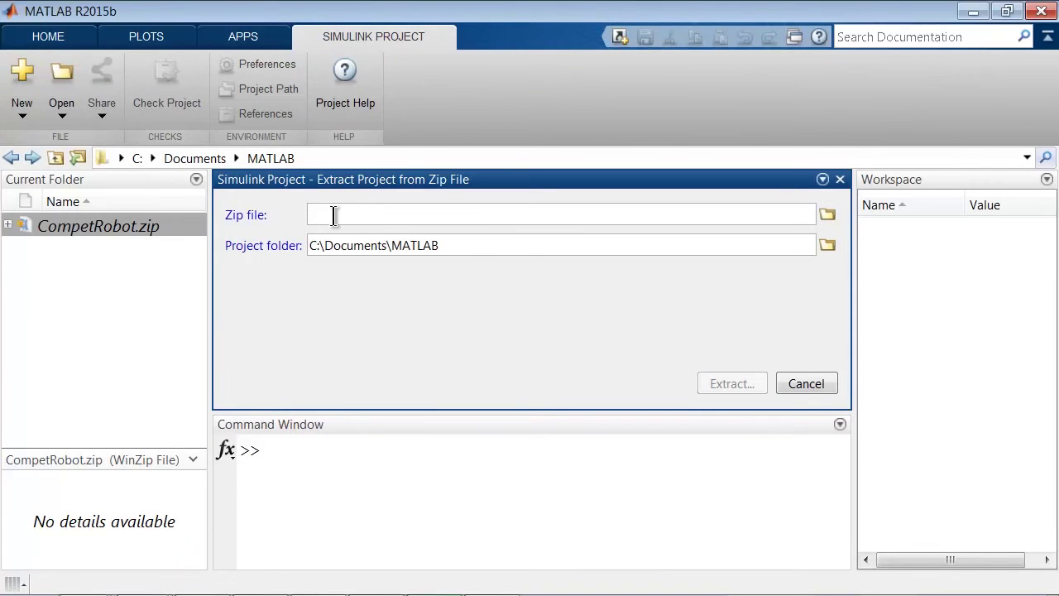
pyautogui.click(824, 220)
pyautogui.click(584, 157)
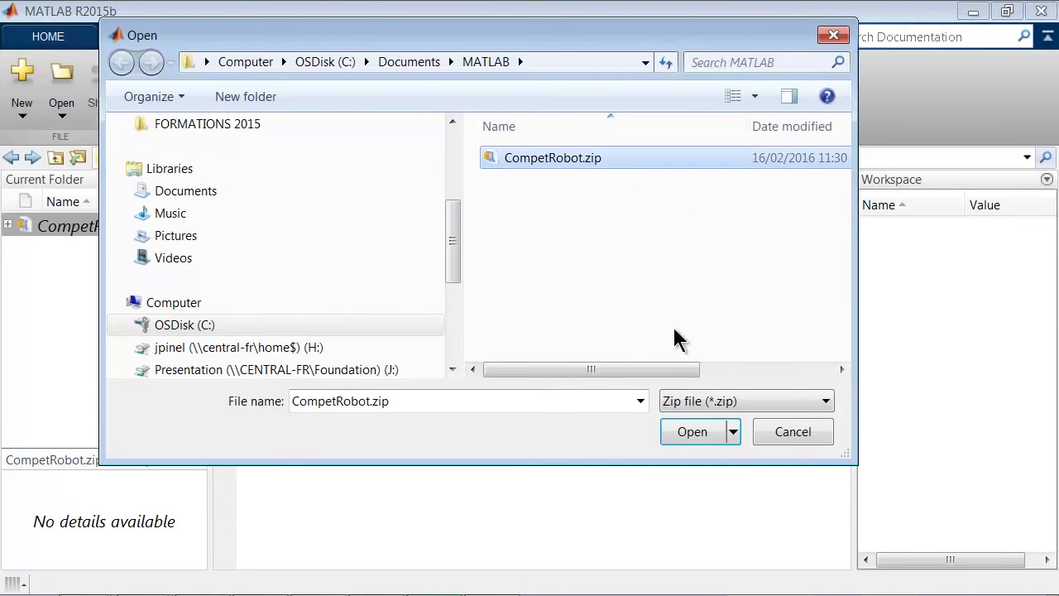
pyautogui.click(710, 431)
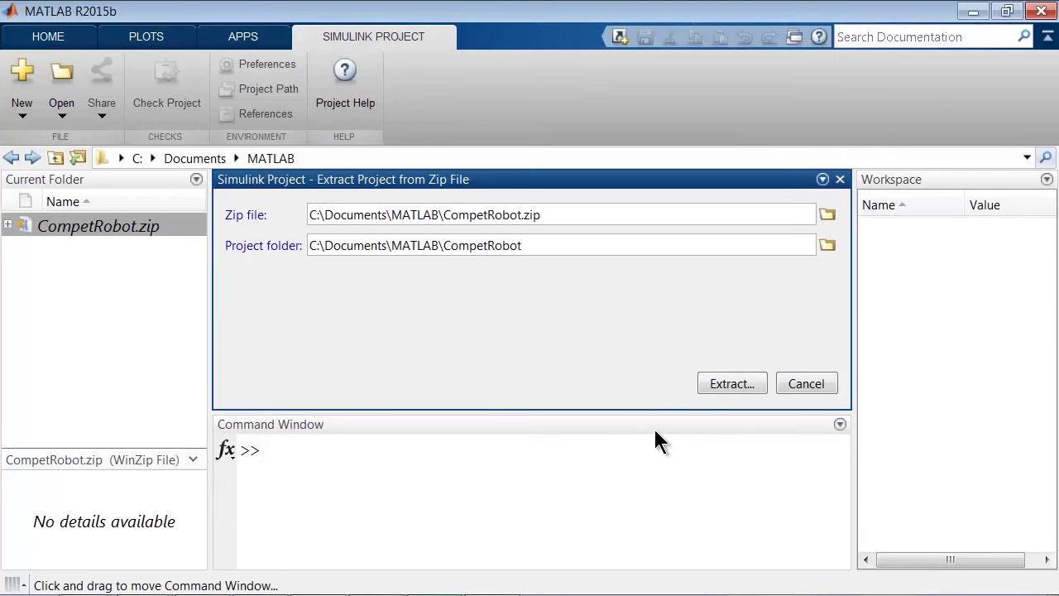
pyautogui.click(741, 384)
pyautogui.click(490, 322)
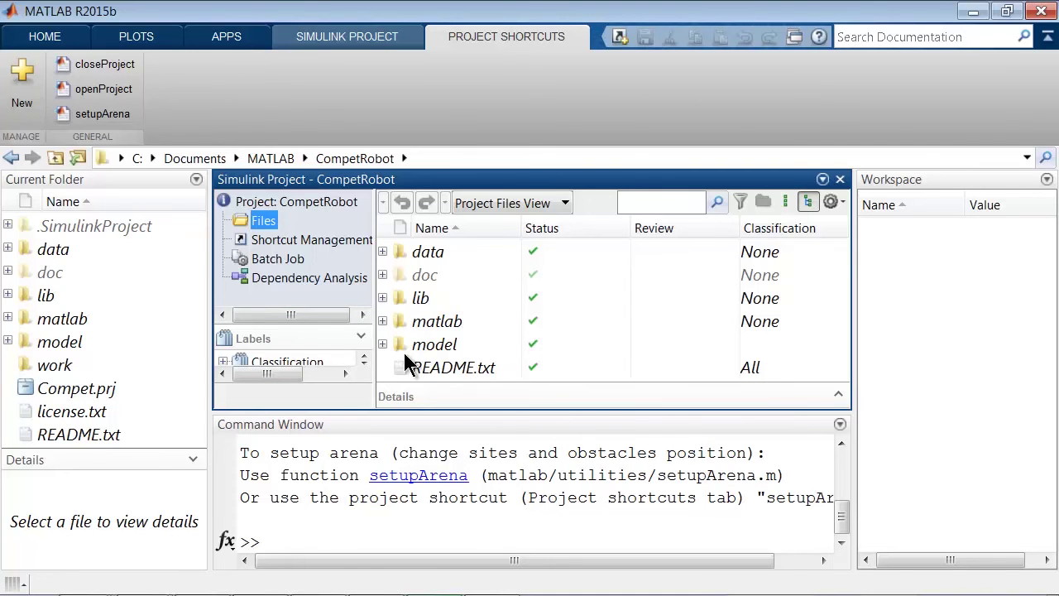
# Step: Select Compet.prj and scroll through the project's Command Window output
pyautogui.click(106, 394)
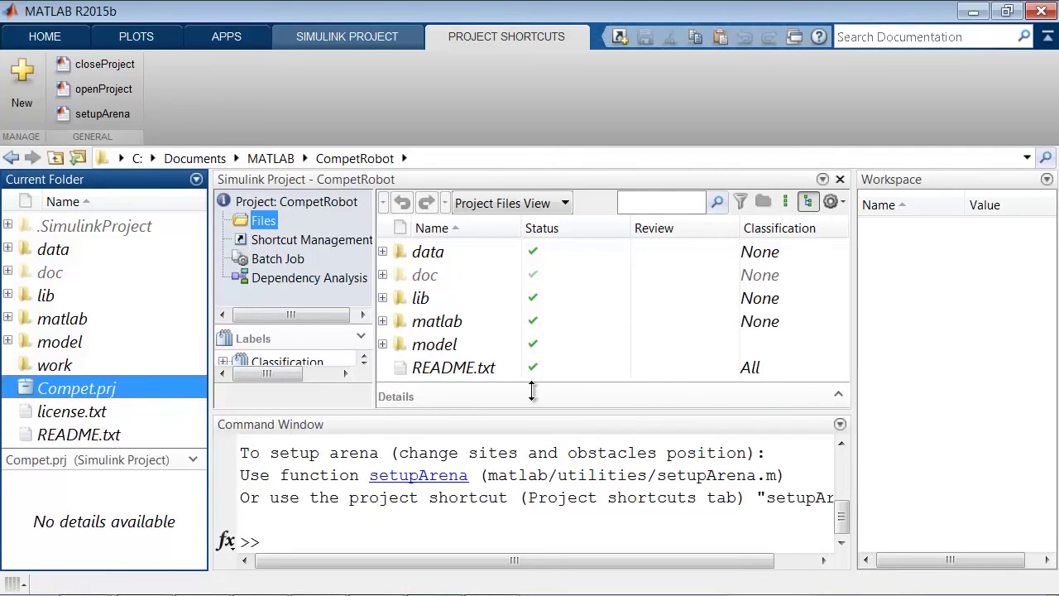
pyautogui.click(842, 522)
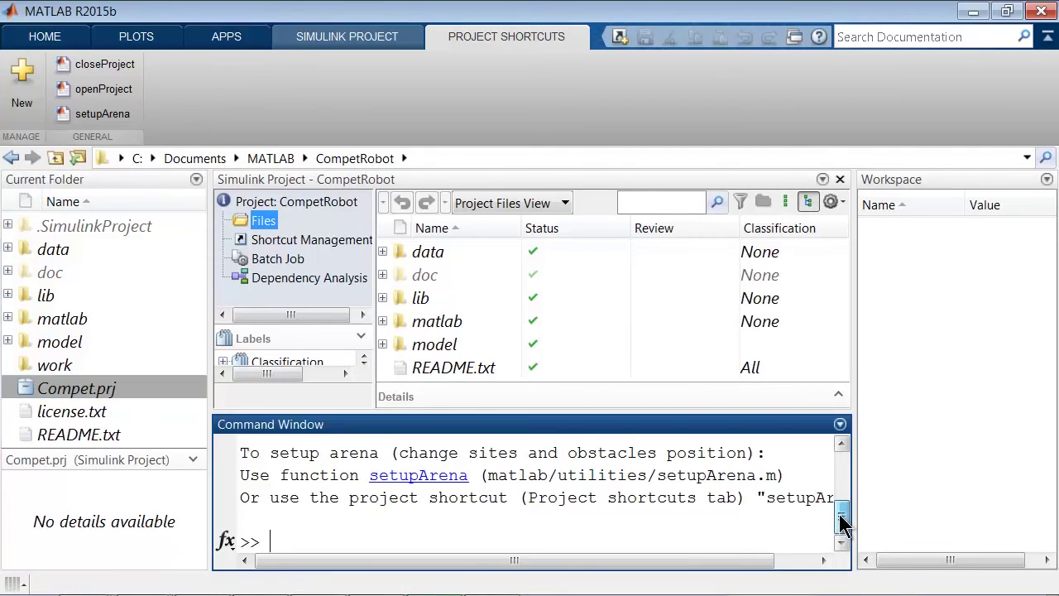
pyautogui.moveTo(842, 522)
pyautogui.mouseDown()
pyautogui.moveTo(841, 488)
pyautogui.moveTo(836, 529)
pyautogui.moveTo(827, 484)
pyautogui.moveTo(828, 508)
pyautogui.mouseUp()
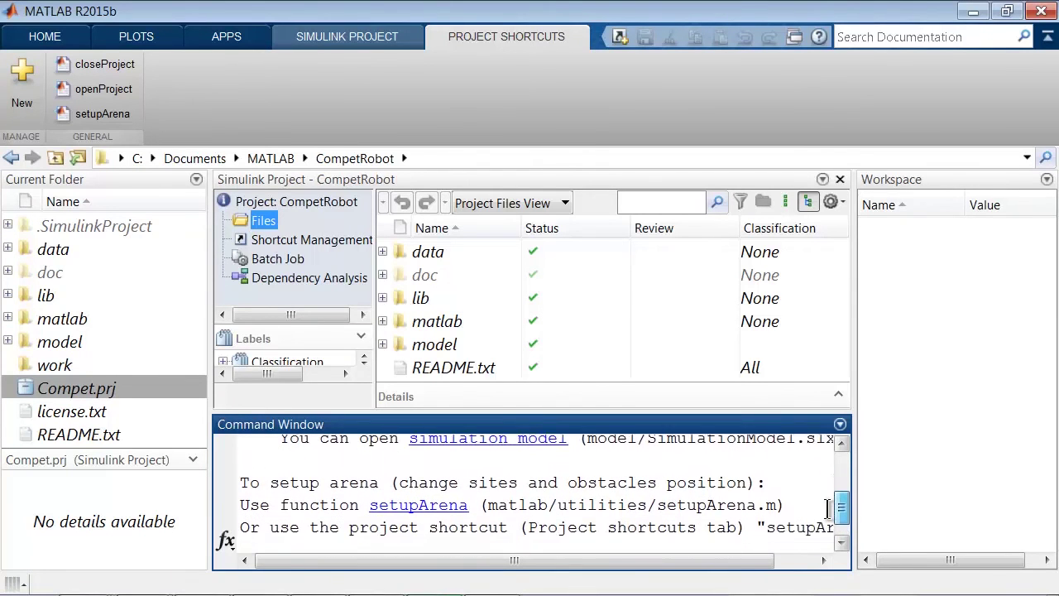
pyautogui.scroll(-1, 827, 508)
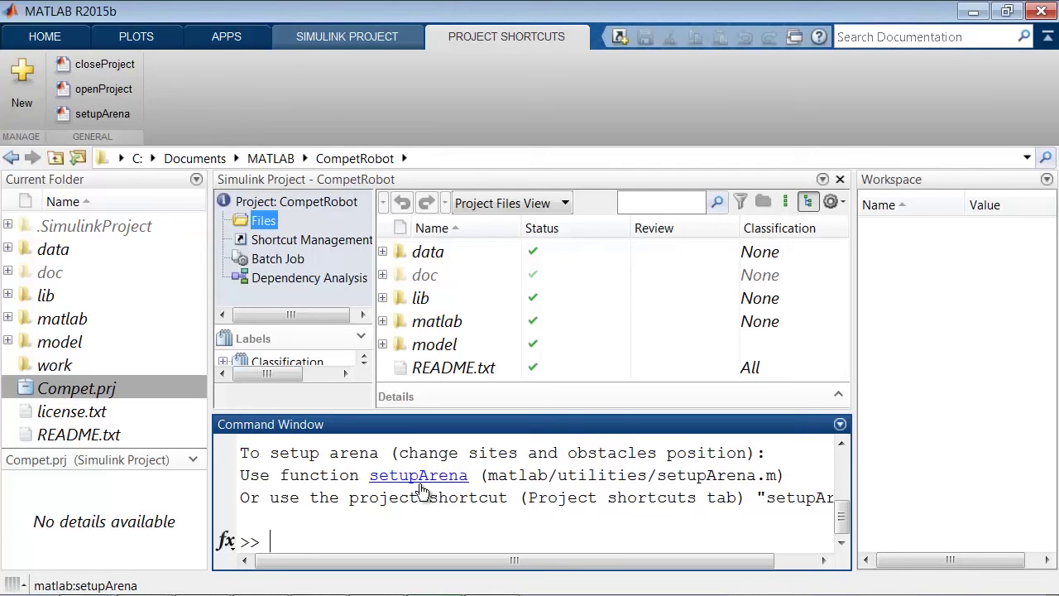
# Step: Look inside the doc folder, then expand the model folder to reveal SimulationModel
pyautogui.click(384, 275)
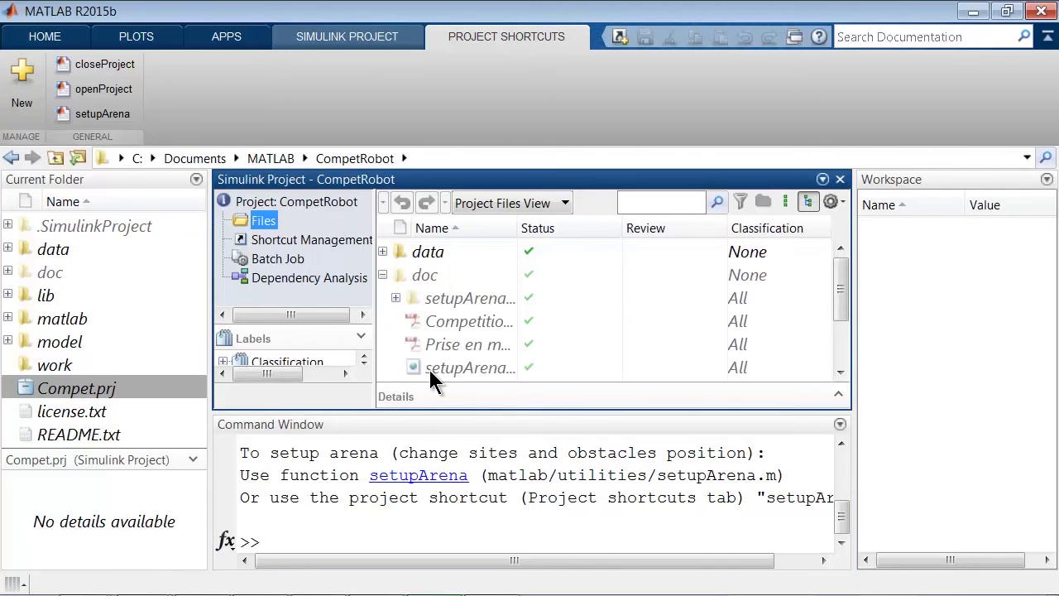
pyautogui.click(429, 368)
pyautogui.click(383, 276)
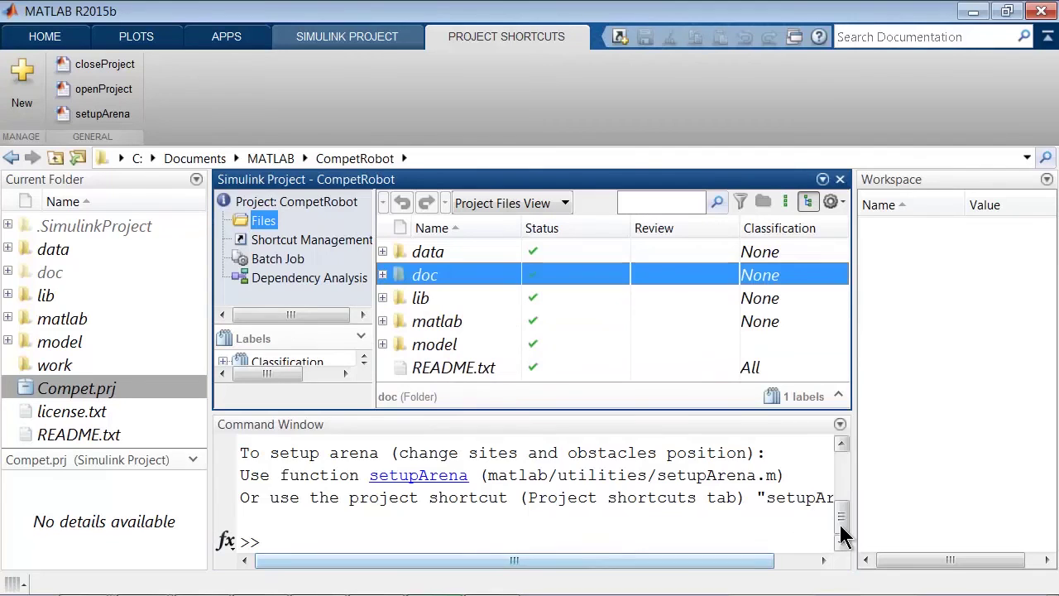
pyautogui.moveTo(839, 523)
pyautogui.mouseDown()
pyautogui.moveTo(844, 490)
pyautogui.moveTo(844, 503)
pyautogui.mouseUp()
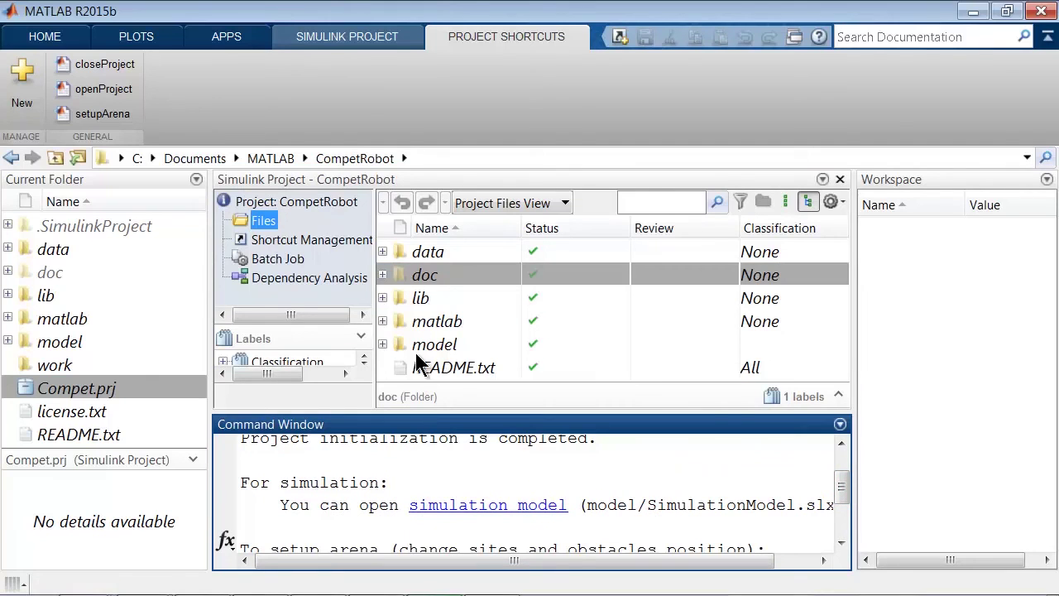
pyautogui.click(383, 344)
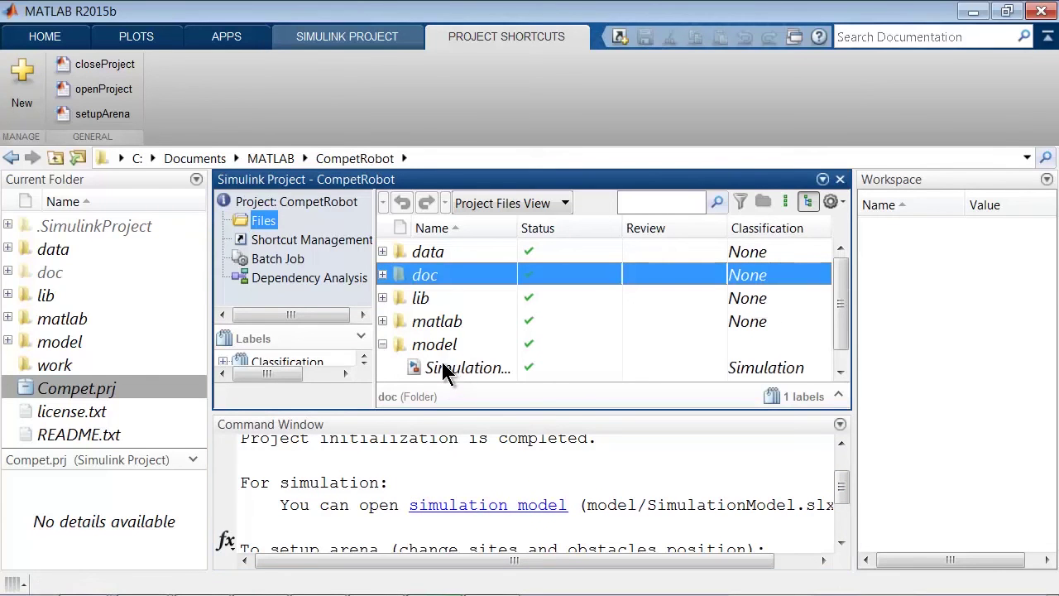
# Step: Open SimulationModel and inspect its RobotModel, Scoring blocks and Go signal lines
pyautogui.click(488, 508)
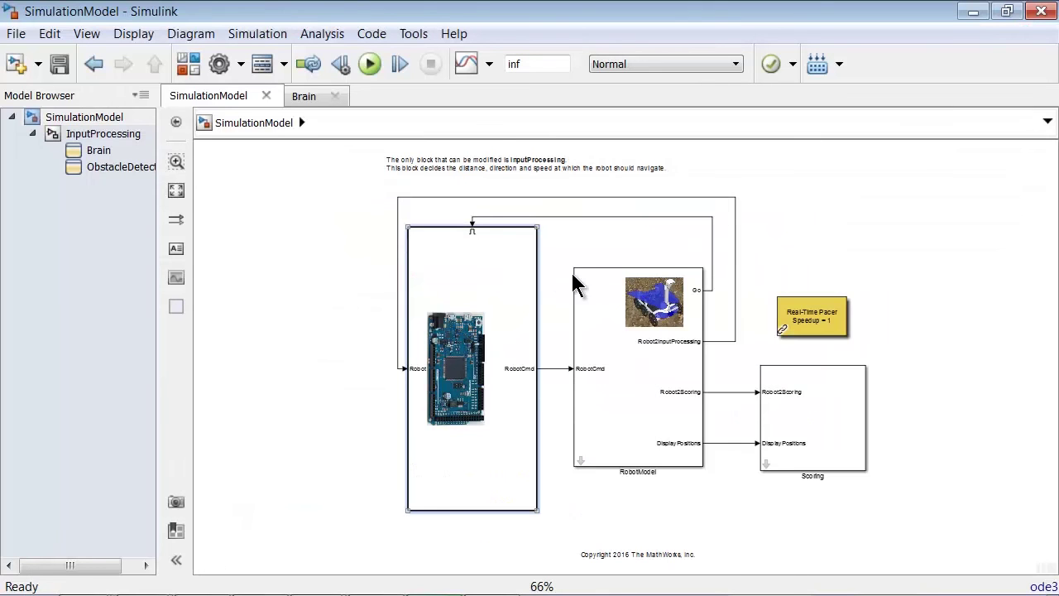
pyautogui.click(645, 351)
pyautogui.click(811, 409)
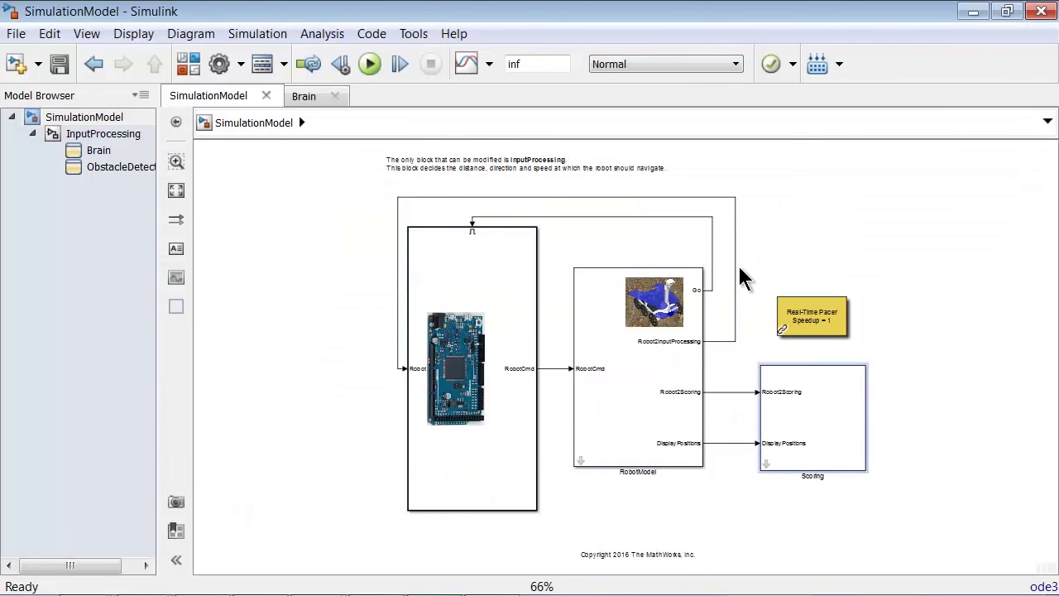
pyautogui.click(734, 269)
pyautogui.click(711, 257)
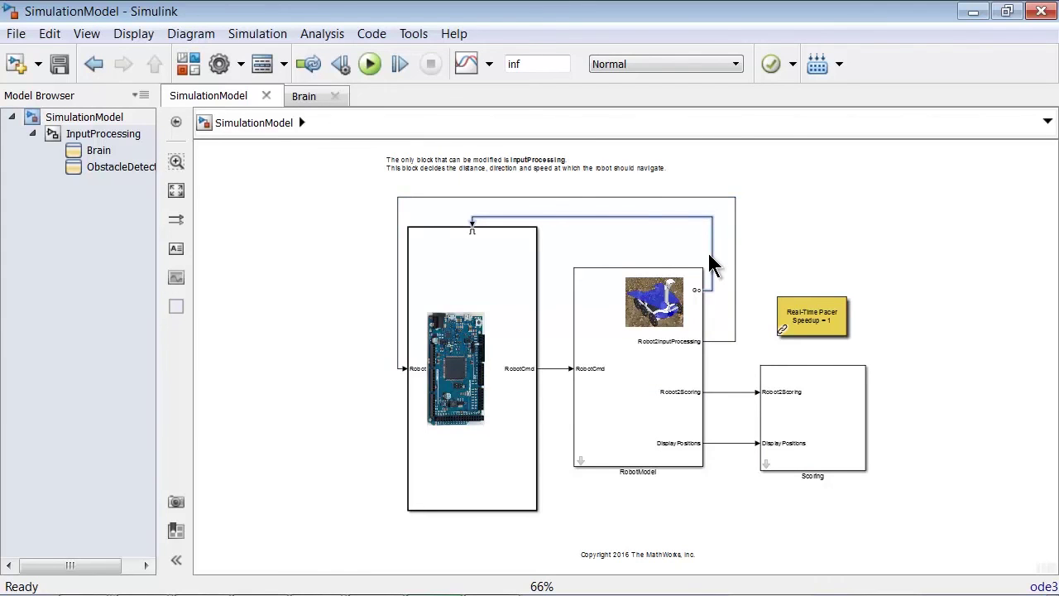
# Step: Run the robot simulation, then stop it at about 17 s
pyautogui.click(370, 66)
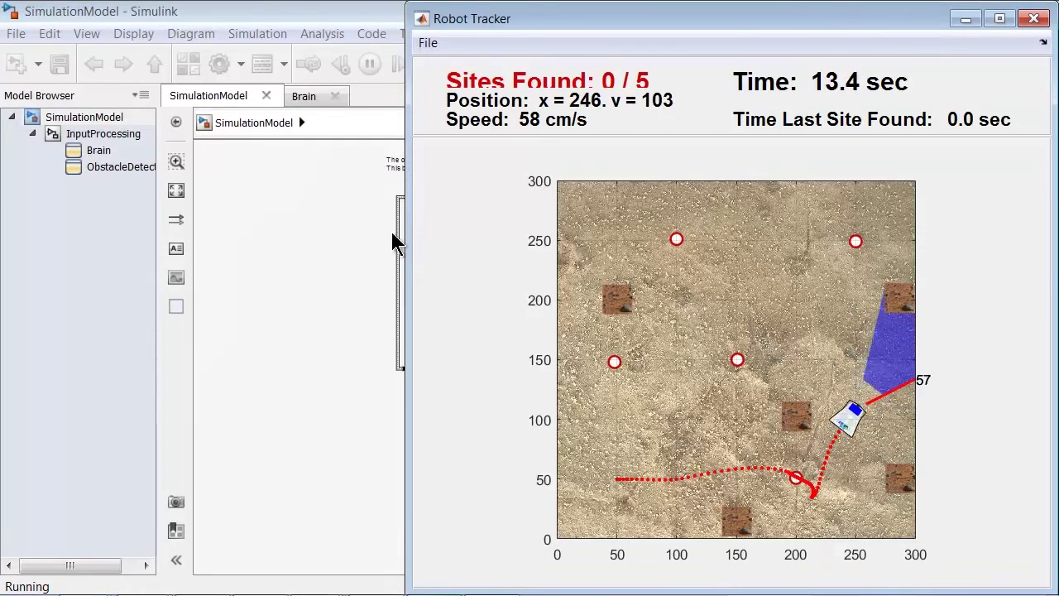
pyautogui.click(335, 261)
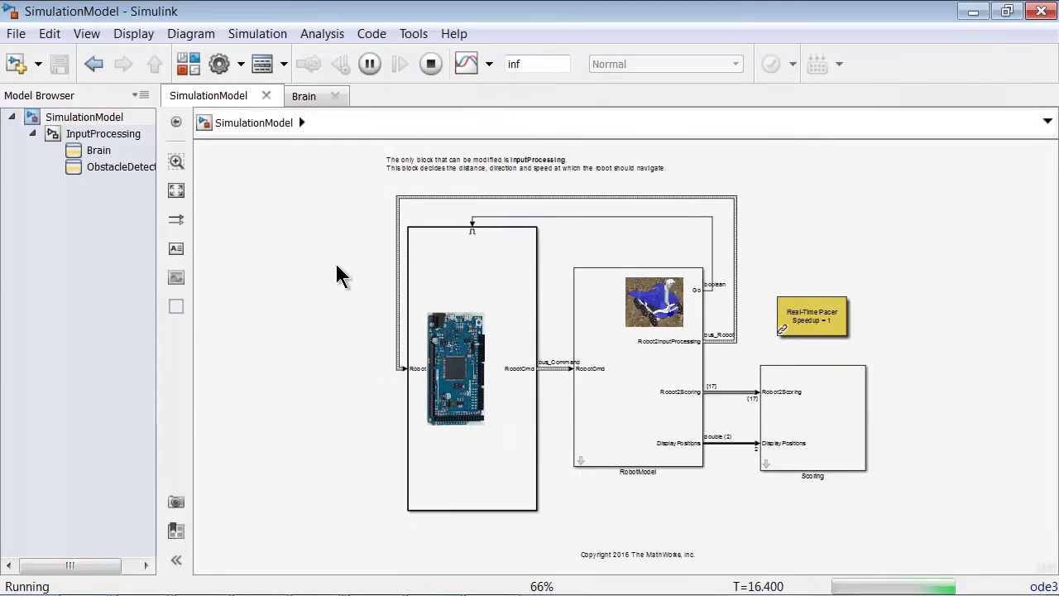
pyautogui.click(433, 68)
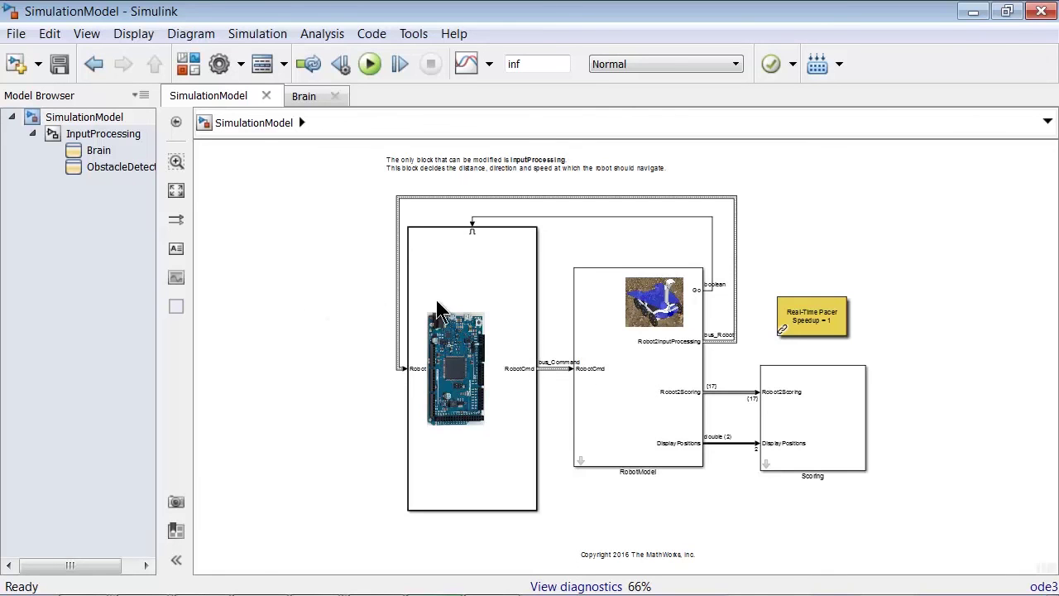
# Step: Inspect the Scoring, RobotModel and InputProcessing blocks and the annotation text
pyautogui.click(809, 407)
pyautogui.click(607, 339)
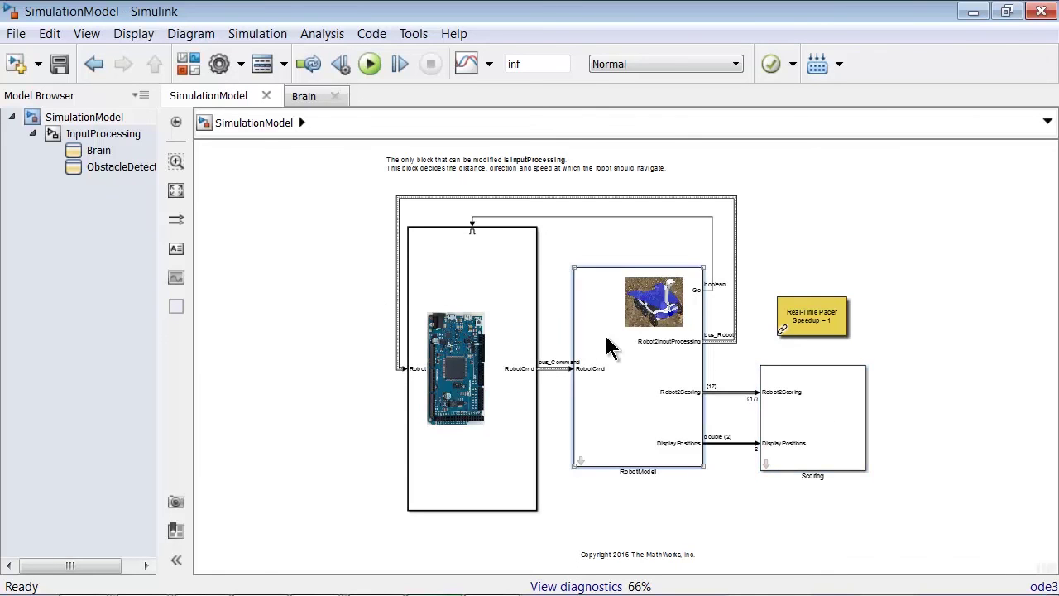
pyautogui.click(504, 312)
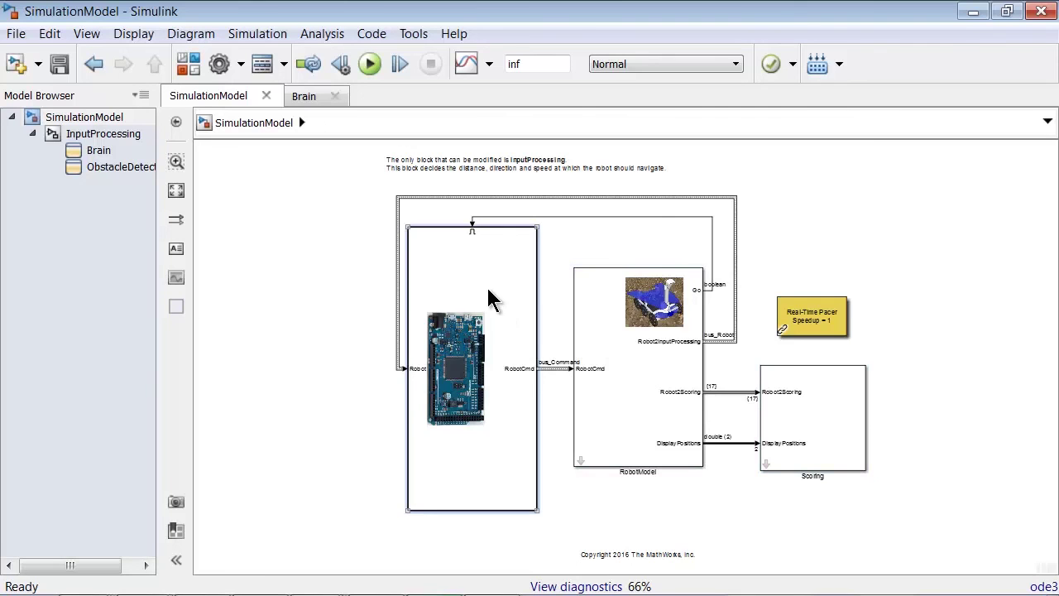
pyautogui.click(438, 158)
pyautogui.scroll(5, 438, 158)
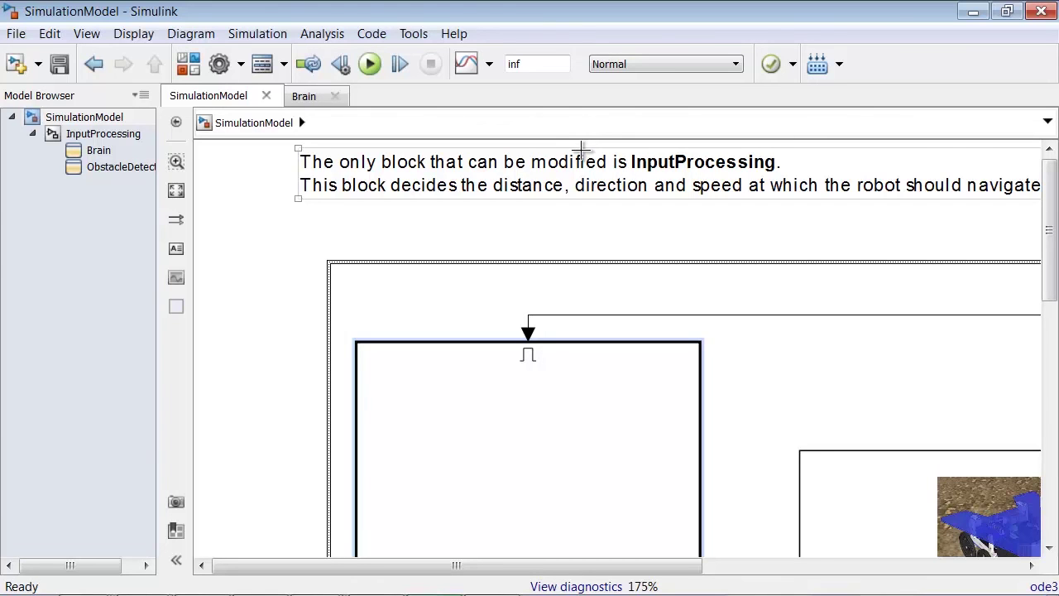
# Step: Open the InputProcessing subsystem and select its Brain chart
pyautogui.click(485, 460)
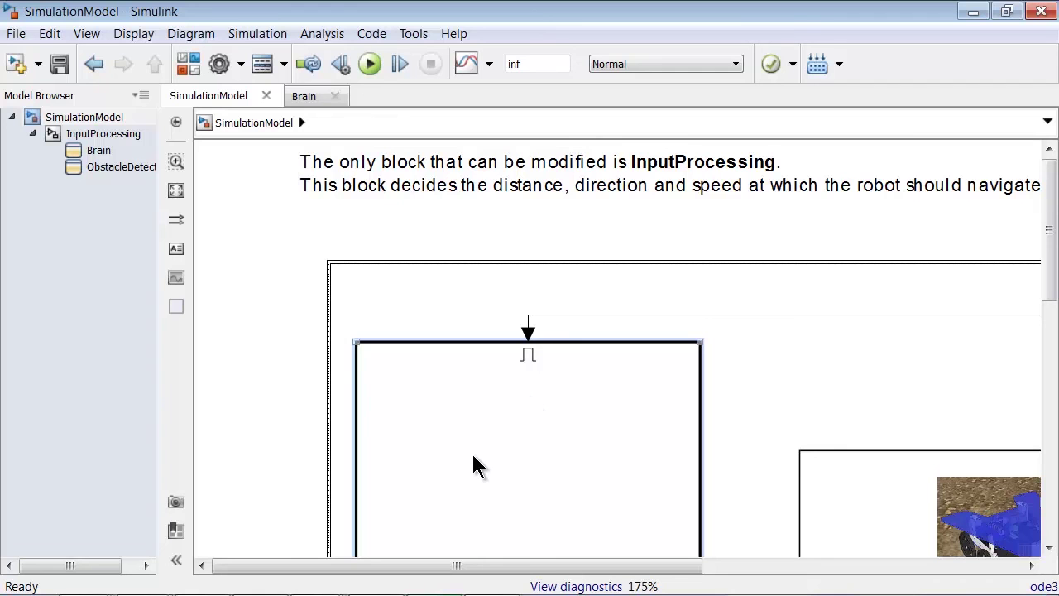
pyautogui.click(89, 134)
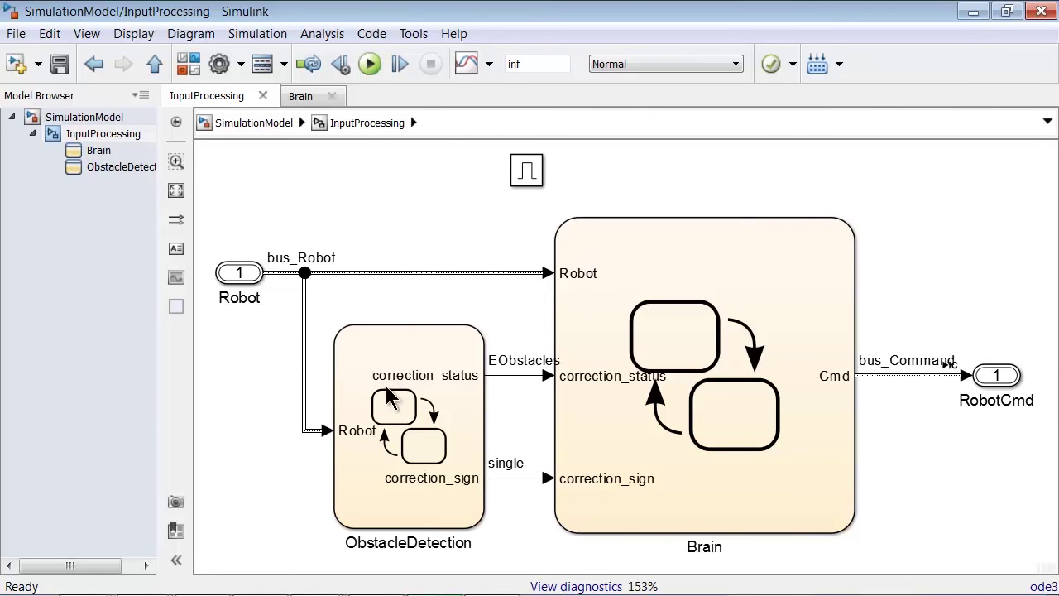
pyautogui.click(590, 341)
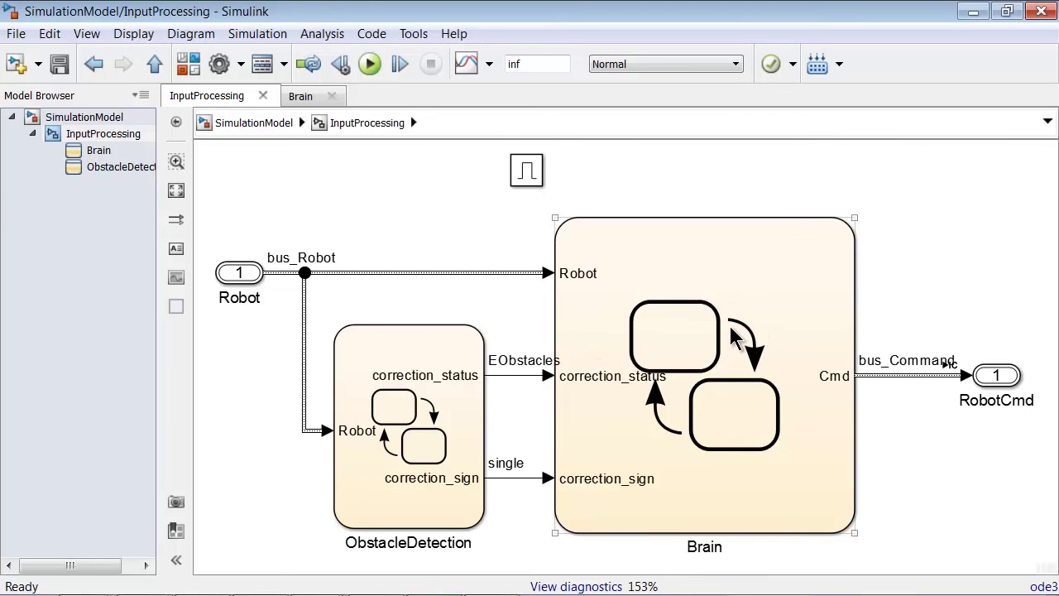